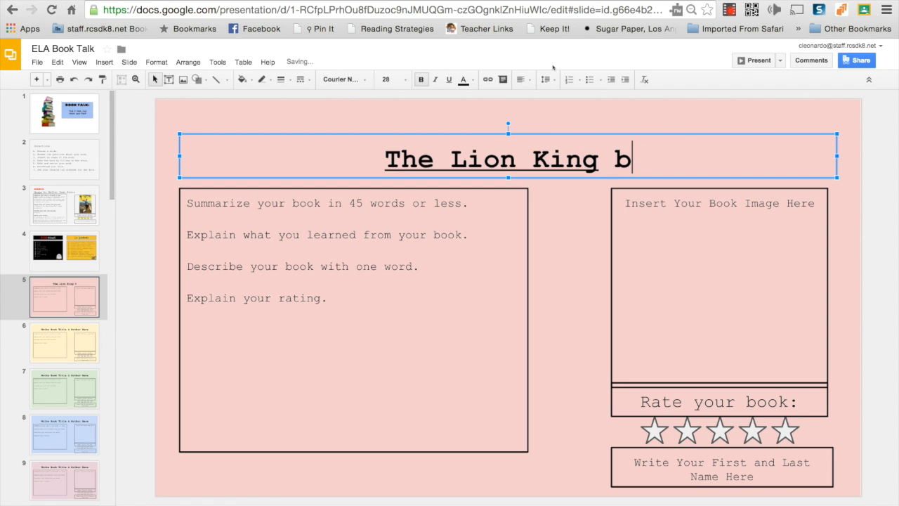
- Complete the slide title so it reads "The Lion King by Rafiki Guy Man Monkey"
{"action": "type", "text": "y Ra"}
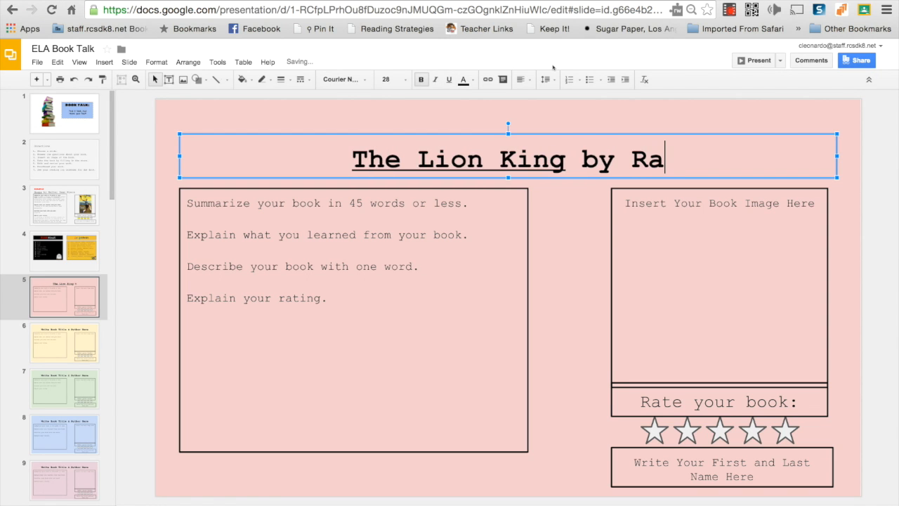
{"action": "type", "text": "fiki G"}
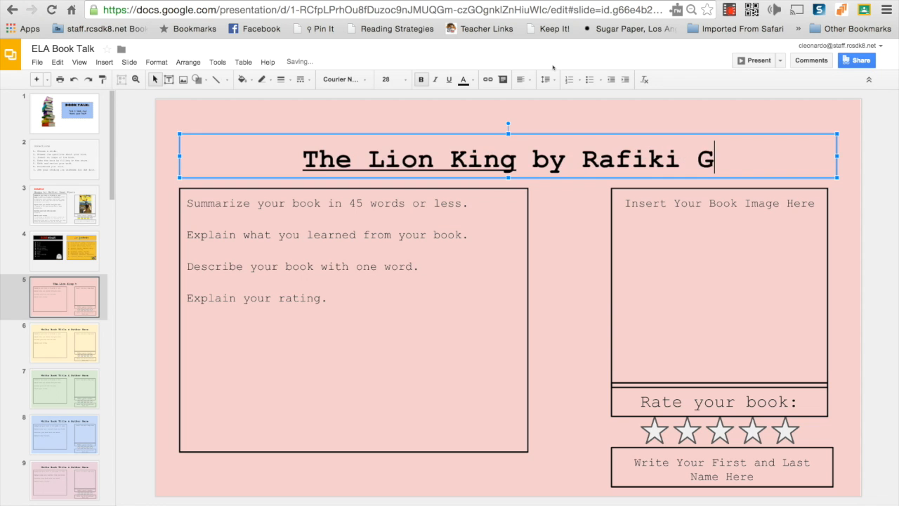
{"action": "type", "text": "uy Man"}
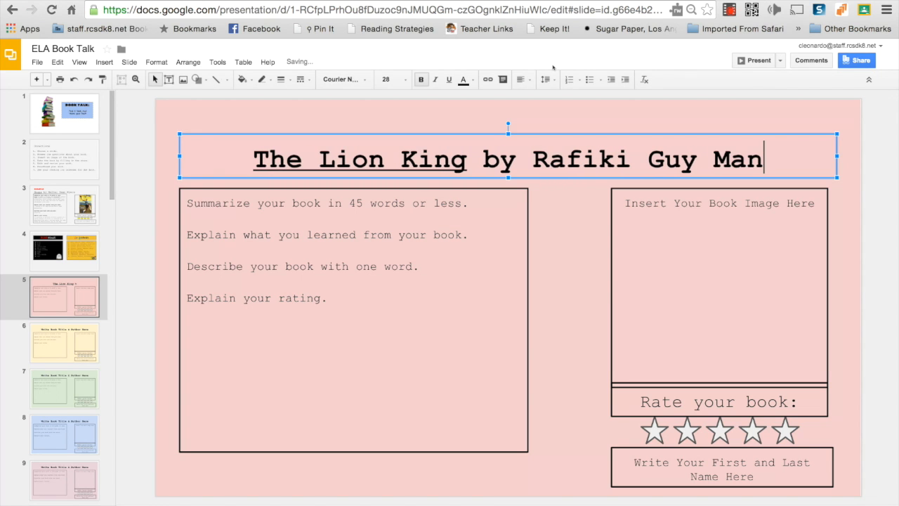
{"action": "type", "text": " Monek"}
{"action": "key", "text": "BackSpace"}
{"action": "key", "text": "BackSpace"}
{"action": "type", "text": "key"}
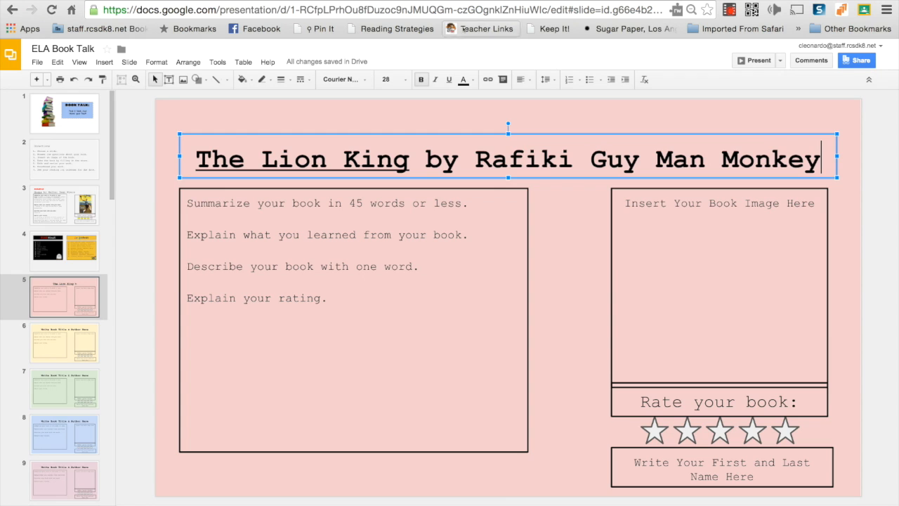
- Check the Hoops example slide for how the prompts are answered, and return to the Lion King slide
{"action": "left_click", "coordinate": [290, 205]}
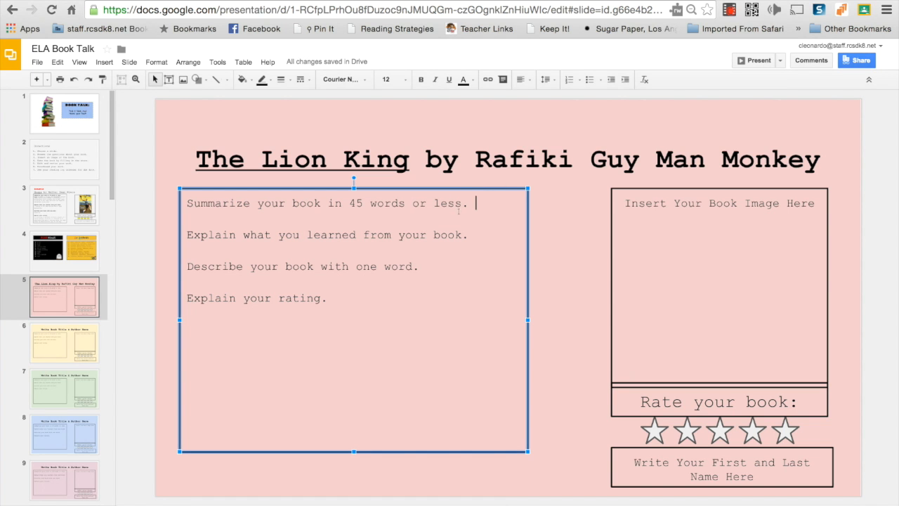
{"action": "left_click", "coordinate": [45, 201]}
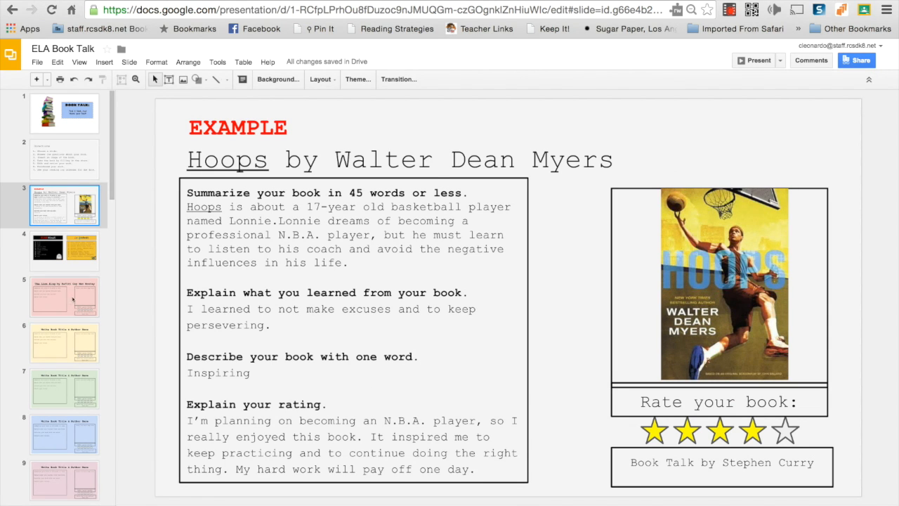
{"action": "left_click", "coordinate": [93, 287]}
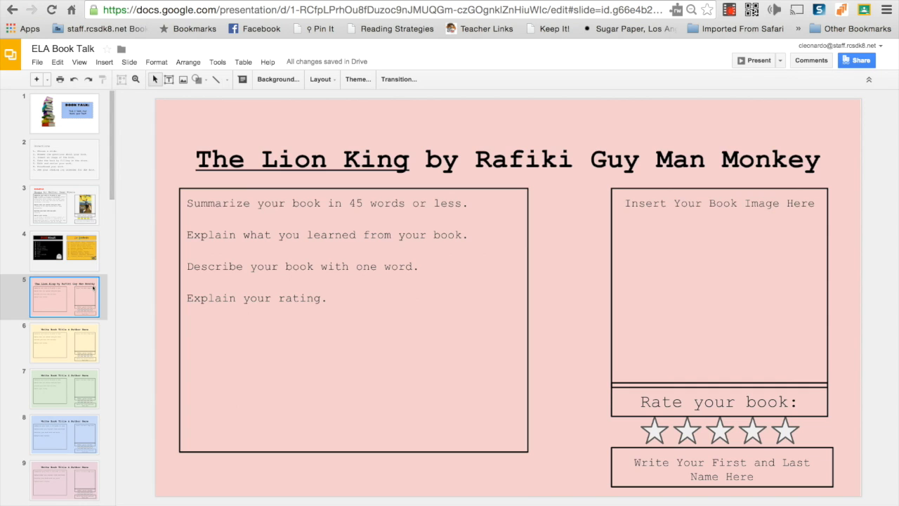
- Try bold formatting on the "Summarize your book in 45 words or less." prompt and restore its regular weight
{"action": "left_click", "coordinate": [490, 203]}
{"action": "triple_click", "coordinate": [403, 203]}
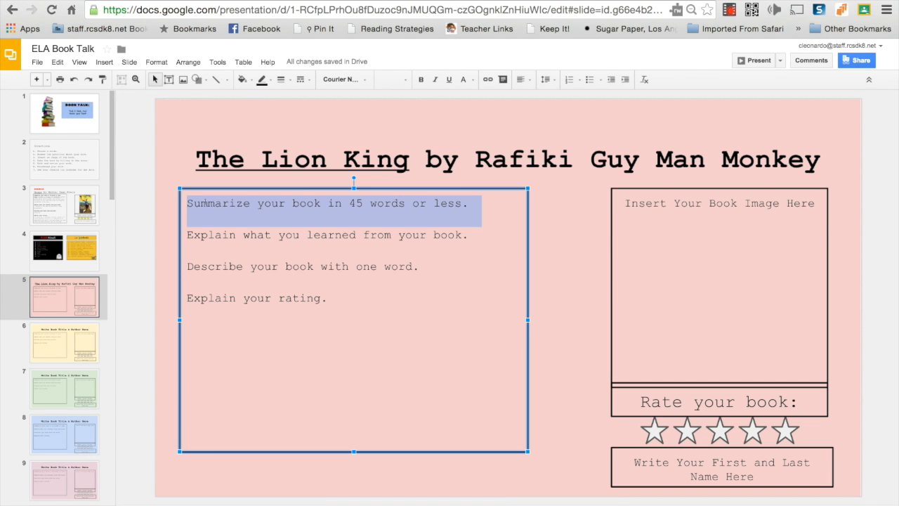
{"action": "key", "text": "ctrl+b"}
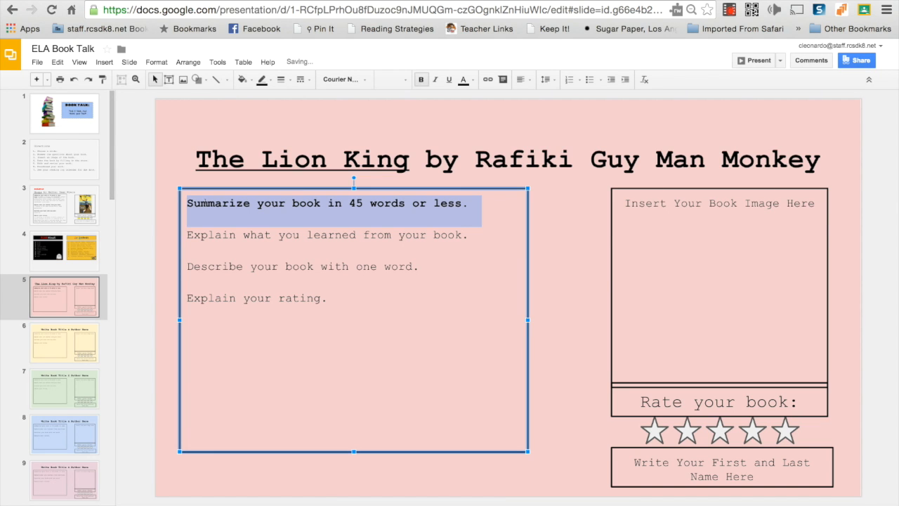
{"action": "key", "text": "ctrl+b"}
{"action": "left_click", "coordinate": [252, 235]}
{"action": "left_click_drag", "start_coordinate": [481, 204], "coordinate": [186, 203]}
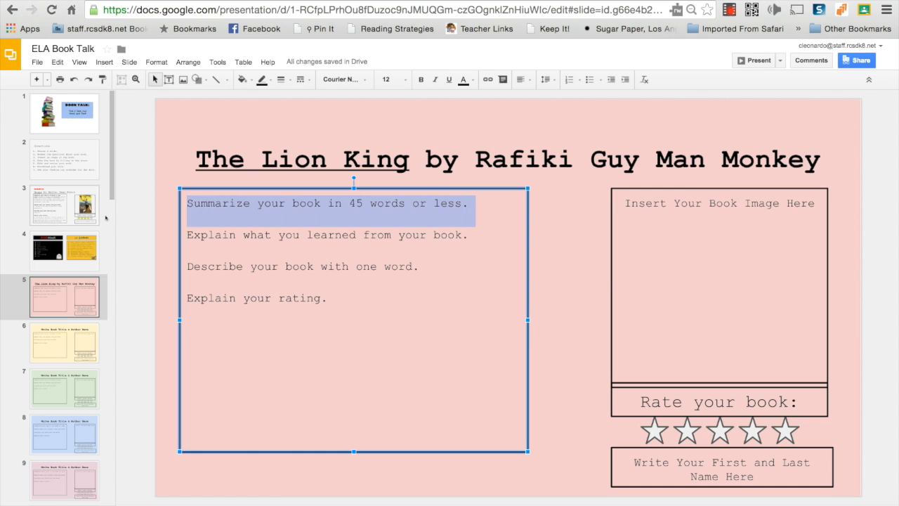
{"action": "left_click", "coordinate": [421, 80]}
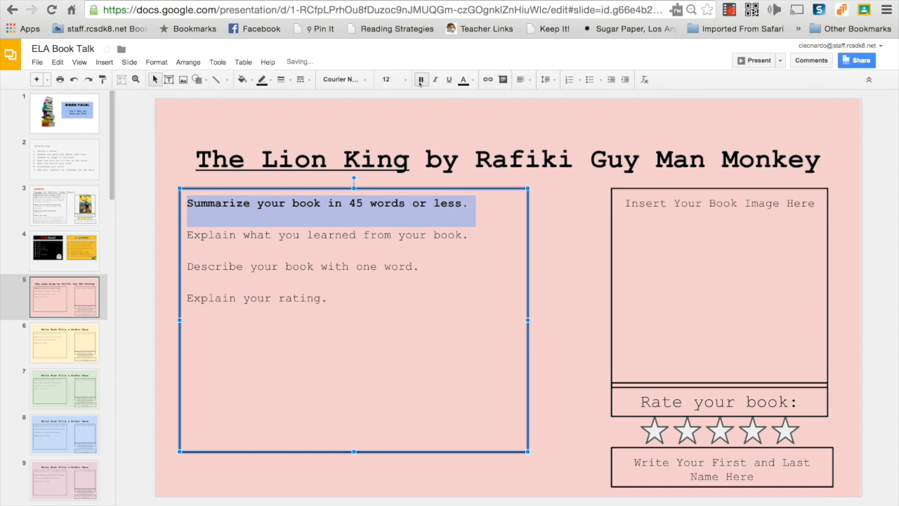
{"action": "left_click", "coordinate": [420, 83]}
{"action": "left_click", "coordinate": [201, 205]}
{"action": "left_click", "coordinate": [481, 204]}
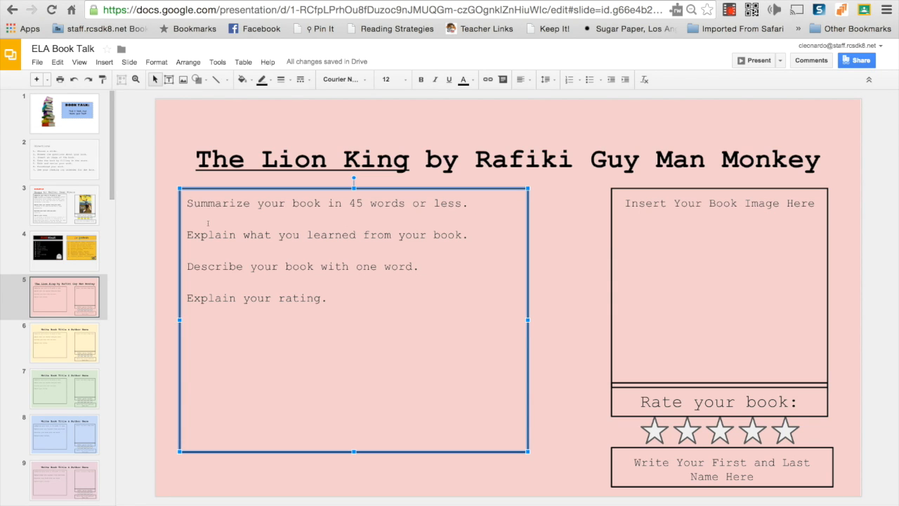
{"action": "left_click", "coordinate": [405, 204]}
{"action": "left_click", "coordinate": [250, 236]}
- Delete the "Insert Your Book Image Here" placeholder text from the book image box
{"action": "left_click", "coordinate": [670, 272]}
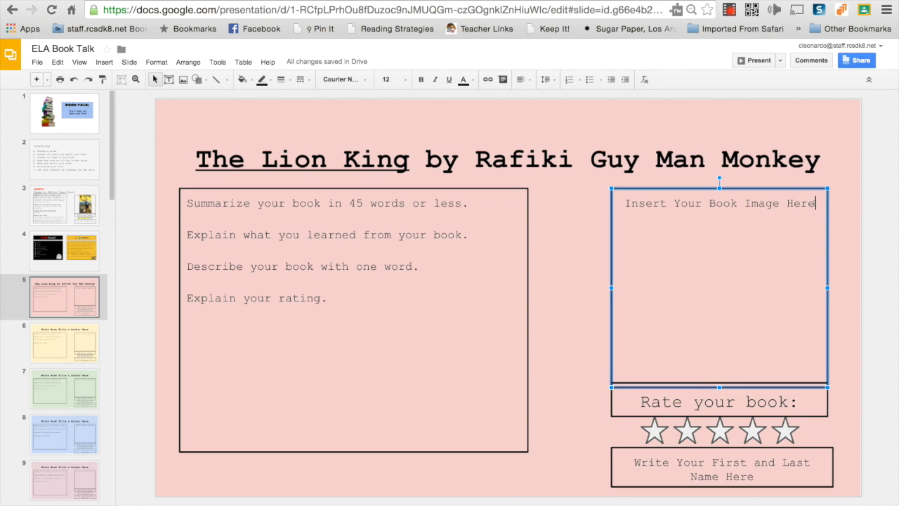
{"action": "left_click_drag", "start_coordinate": [813, 203], "coordinate": [623, 206]}
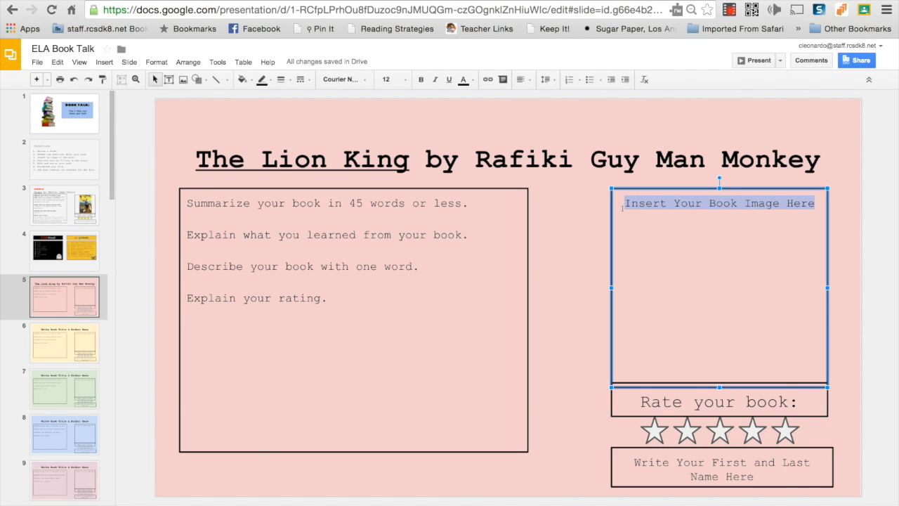
{"action": "key", "text": "BackSpace"}
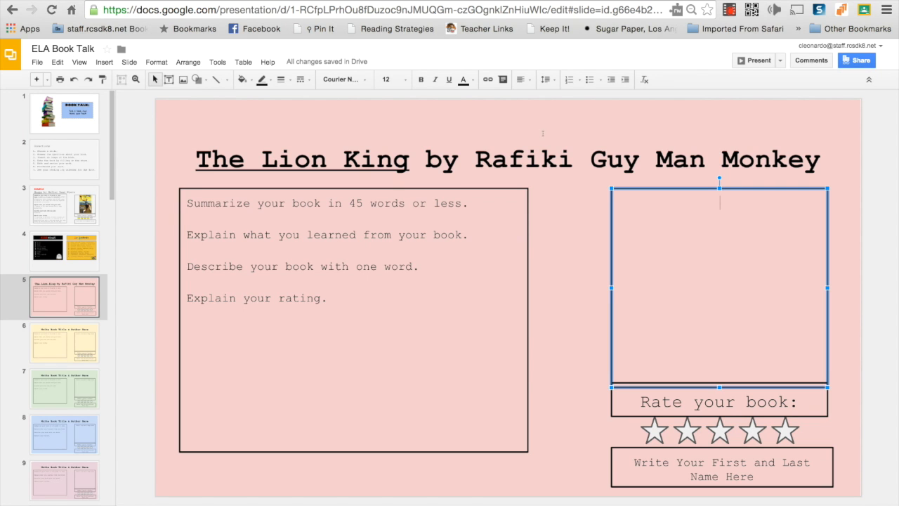
- Search Google images for "The Lion King" from the image insertion dialog and insert the orange DVD cover
{"action": "left_click", "coordinate": [105, 63]}
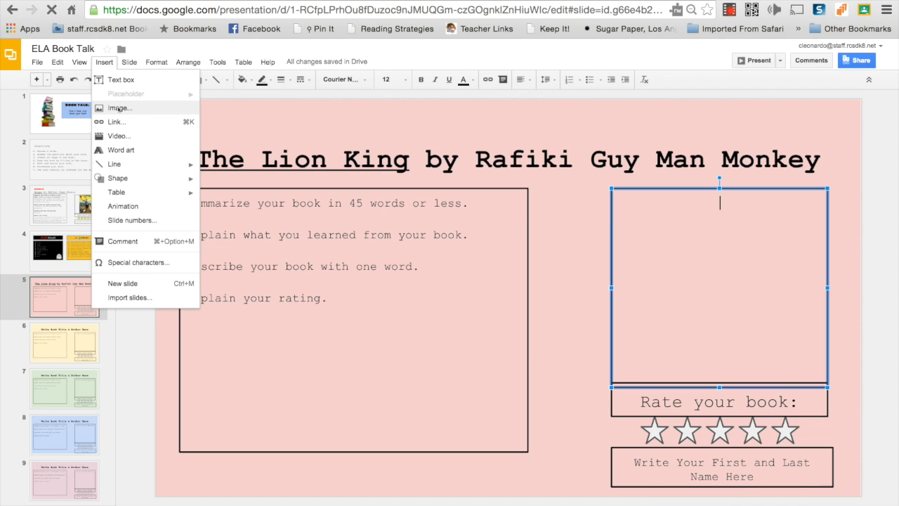
{"action": "left_click", "coordinate": [118, 108]}
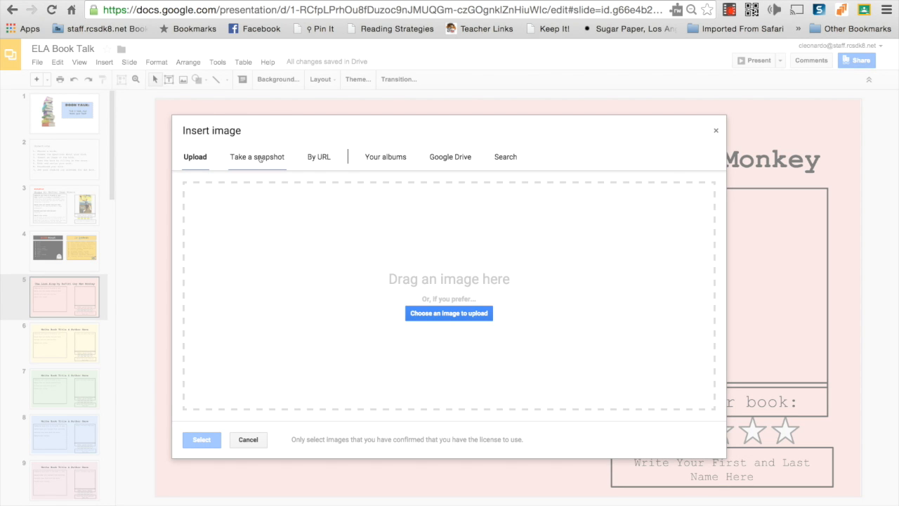
{"action": "left_click", "coordinate": [503, 165]}
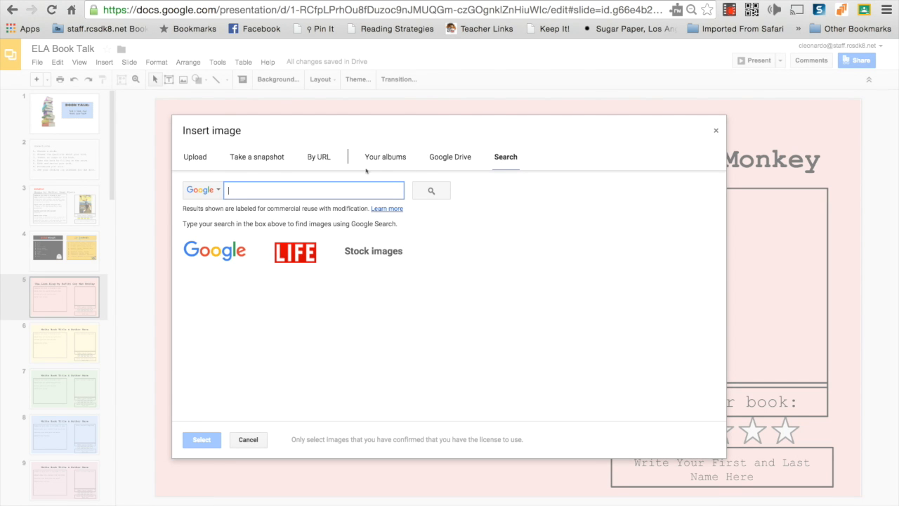
{"action": "type", "text": "The"}
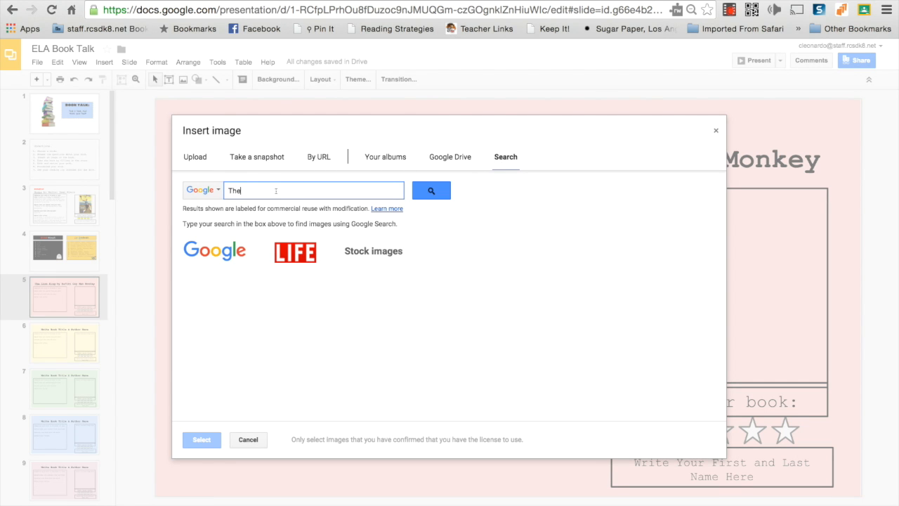
{"action": "type", "text": " Lion King"}
{"action": "key", "text": "Return"}
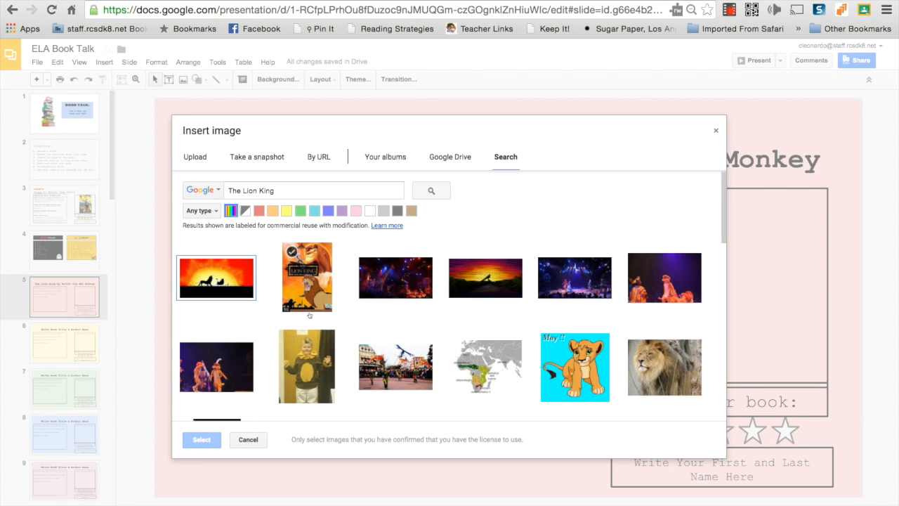
{"action": "left_click", "coordinate": [298, 288]}
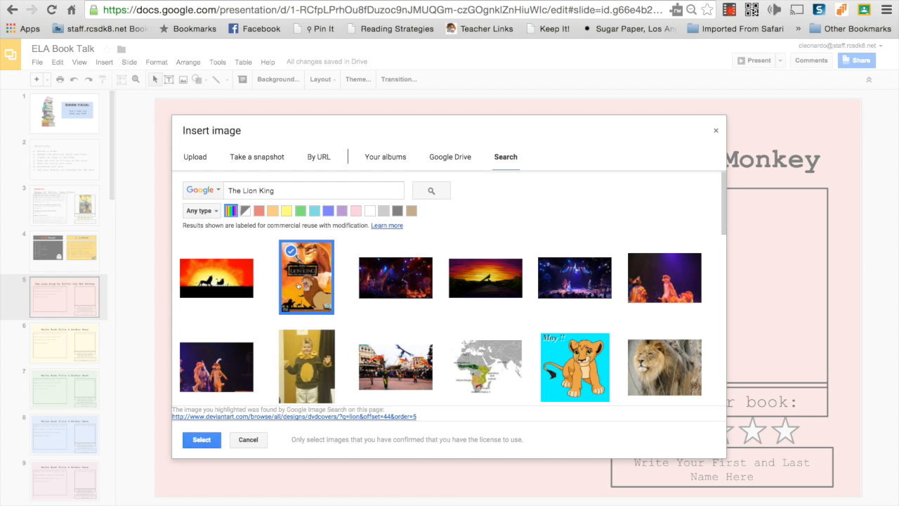
{"action": "left_click", "coordinate": [202, 439]}
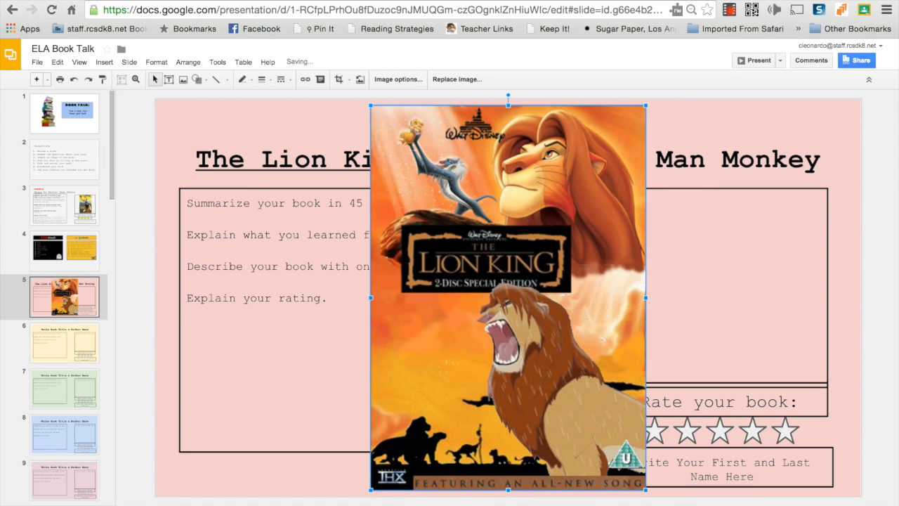
- Shrink the DVD cover image and place it inside the book image box
{"action": "left_click_drag", "start_coordinate": [374, 476], "coordinate": [495, 315]}
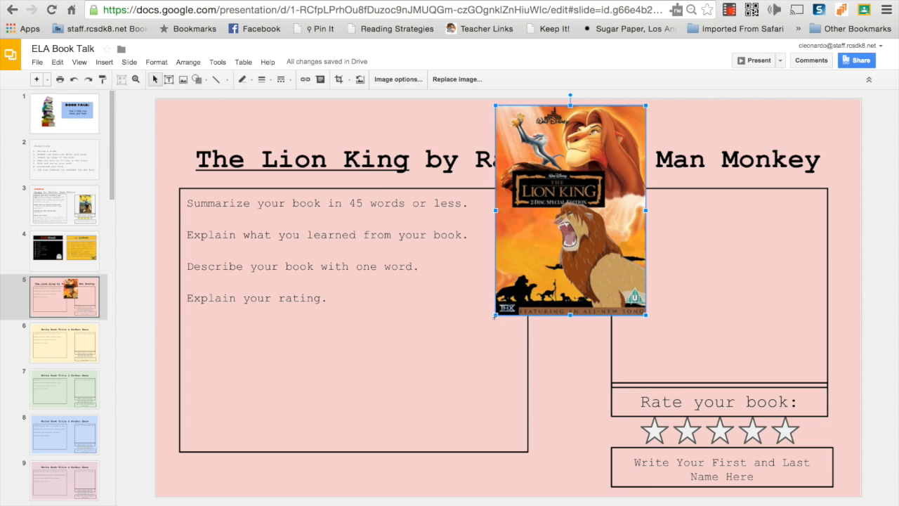
{"action": "left_click_drag", "start_coordinate": [496, 315], "coordinate": [543, 256]}
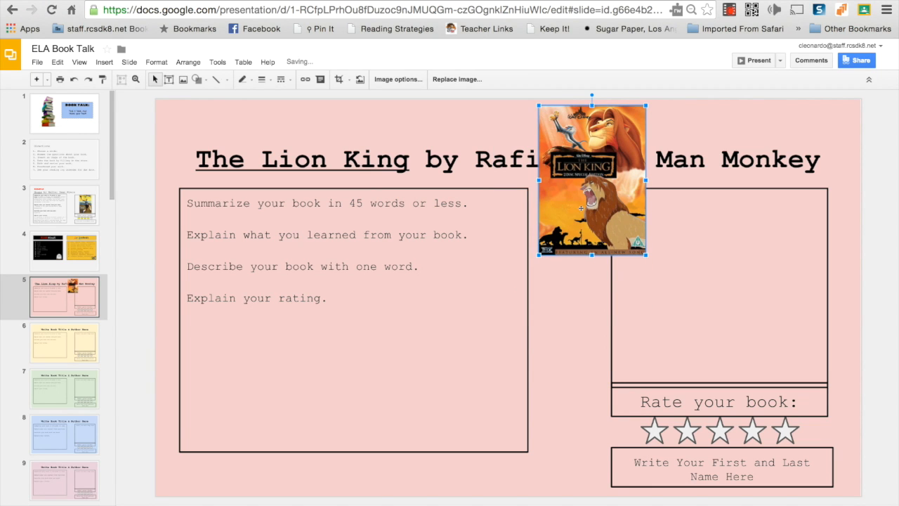
{"action": "left_click_drag", "start_coordinate": [589, 207], "coordinate": [715, 312]}
{"action": "left_click", "coordinate": [595, 336]}
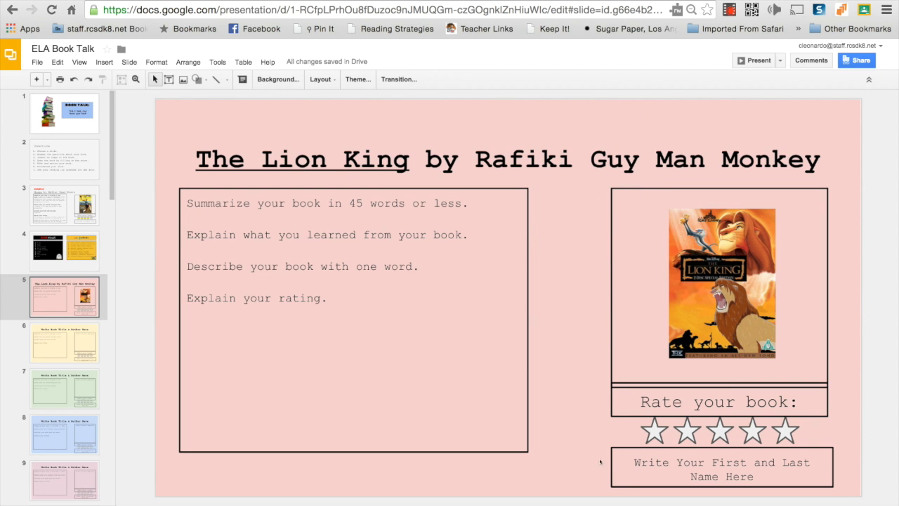
- Delete the DVD cover image and enter "The Lion King" as text in the book image box
{"action": "left_click", "coordinate": [726, 302]}
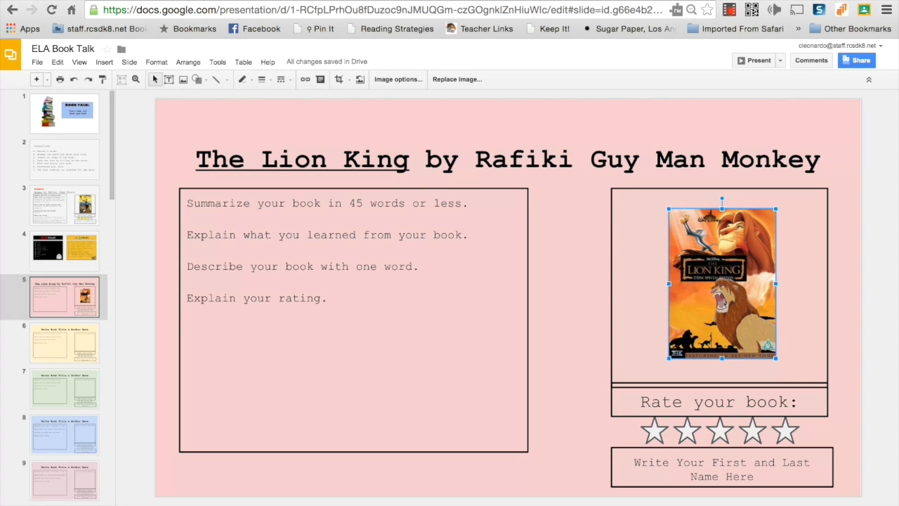
{"action": "key", "text": "Delete"}
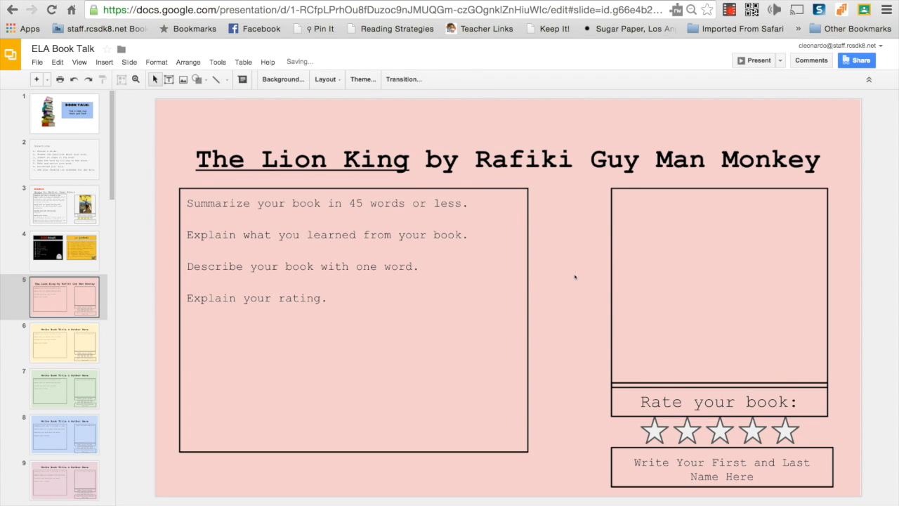
{"action": "left_click", "coordinate": [666, 236]}
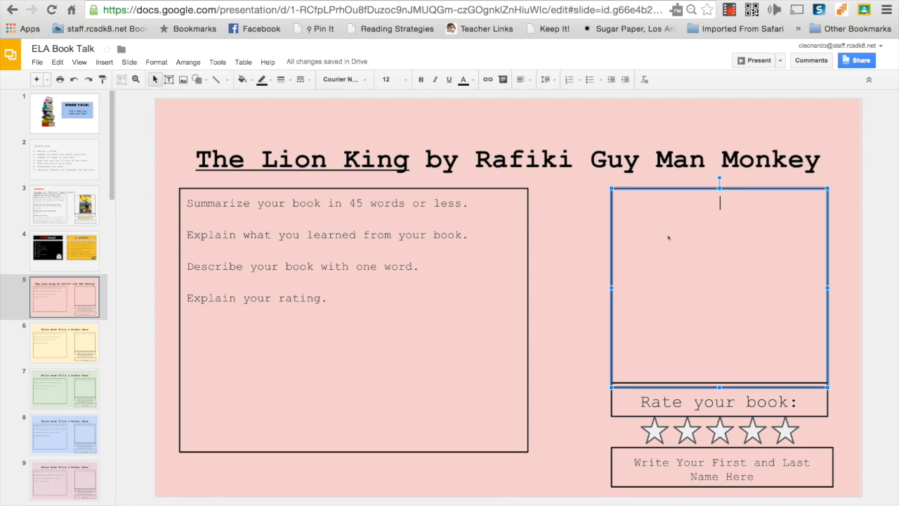
{"action": "type", "text": "The Lion King"}
- Research the "The Lion King" text from the book image box and limit the results to images
{"action": "triple_click", "coordinate": [711, 203]}
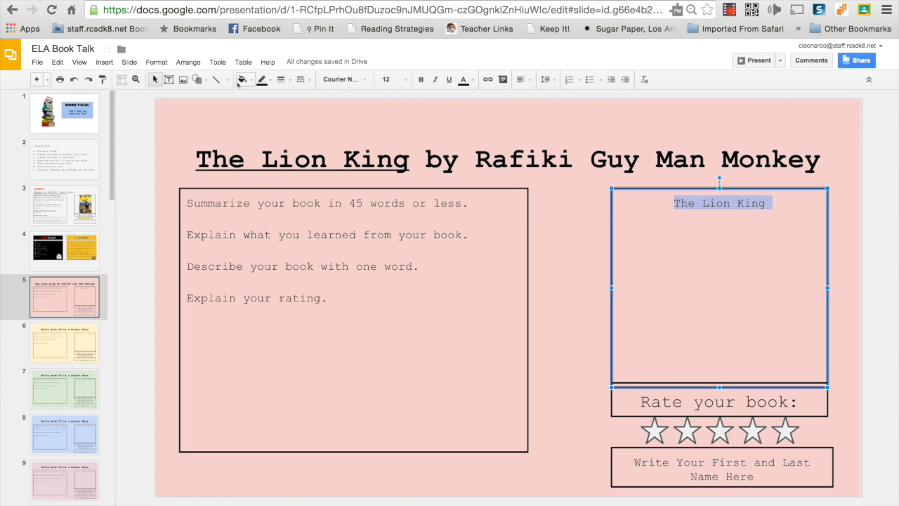
{"action": "left_click", "coordinate": [221, 63]}
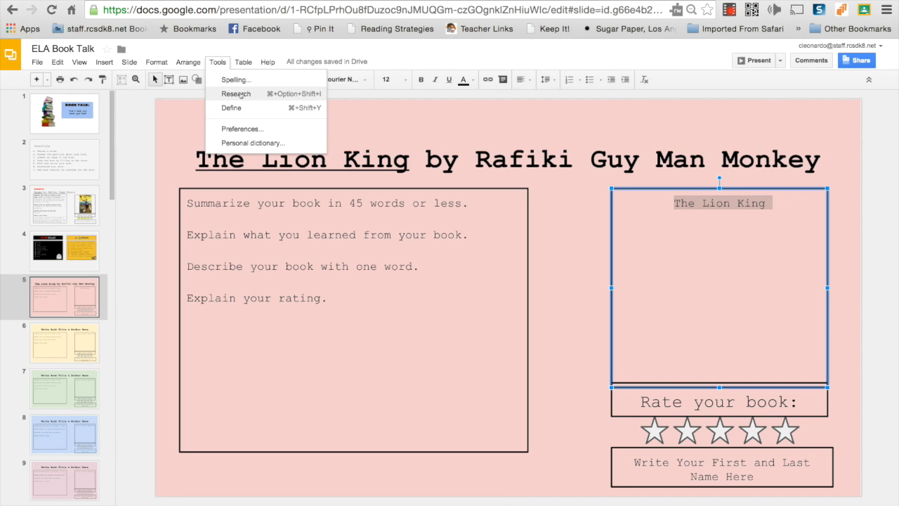
{"action": "left_click", "coordinate": [236, 93]}
{"action": "mouse_move", "coordinate": [797, 176]}
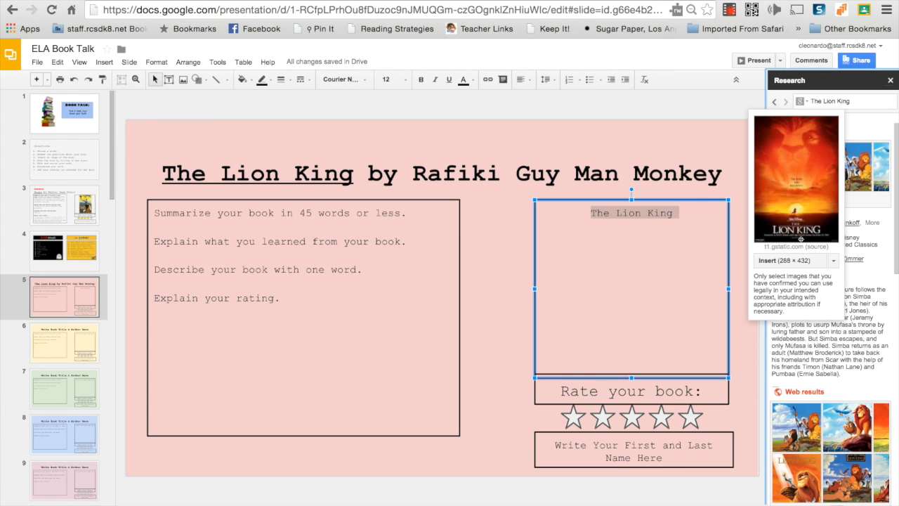
{"action": "left_click", "coordinate": [806, 103]}
{"action": "left_click", "coordinate": [810, 134]}
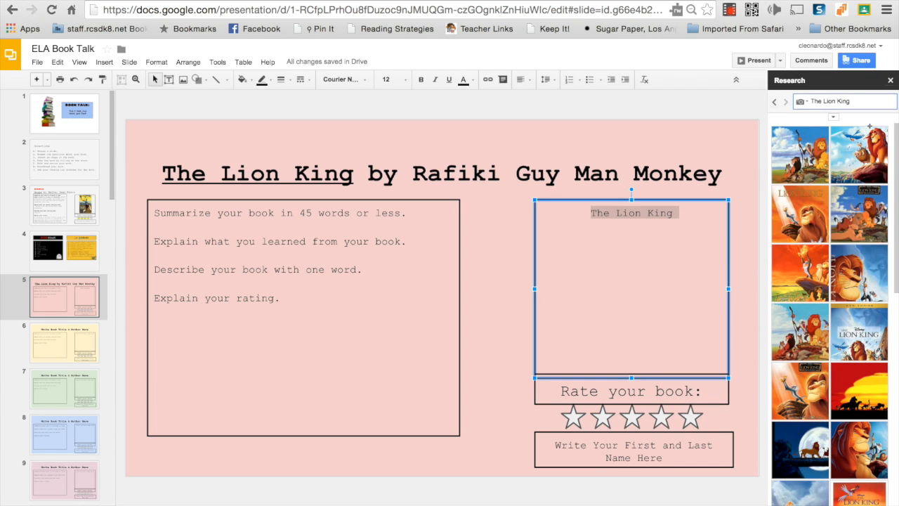
- Add the researched picture of the lions and friends on the rock, close the research results, and position the picture in the book image box
{"action": "mouse_move", "coordinate": [867, 162]}
{"action": "left_click_drag", "start_coordinate": [867, 161], "coordinate": [678, 288]}
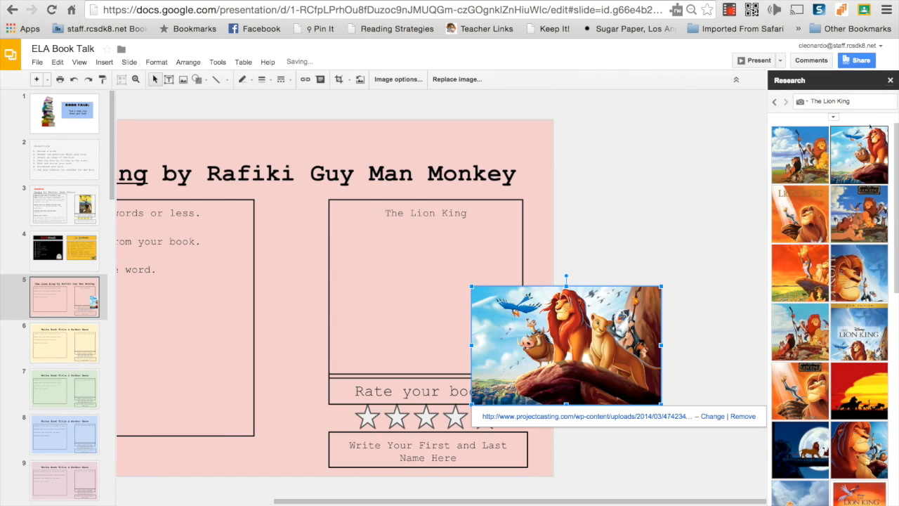
{"action": "left_click", "coordinate": [891, 80]}
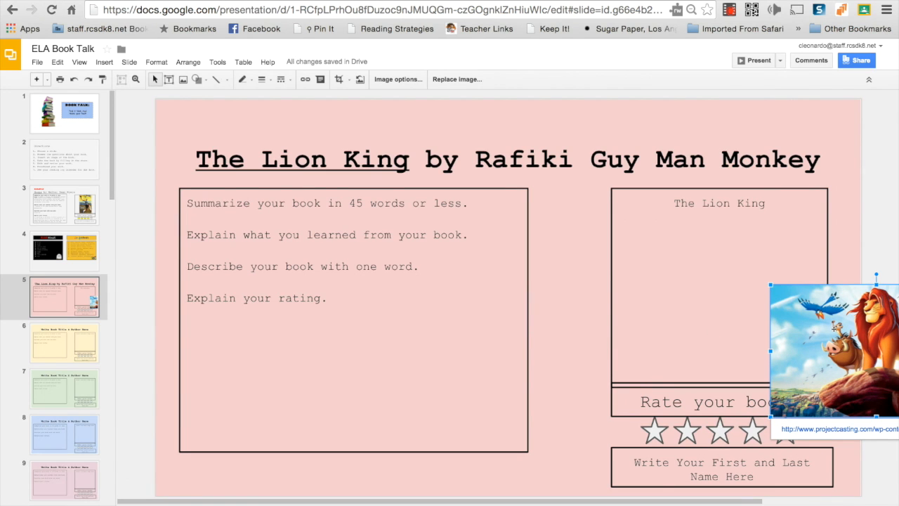
{"action": "left_click_drag", "start_coordinate": [823, 327], "coordinate": [679, 265]}
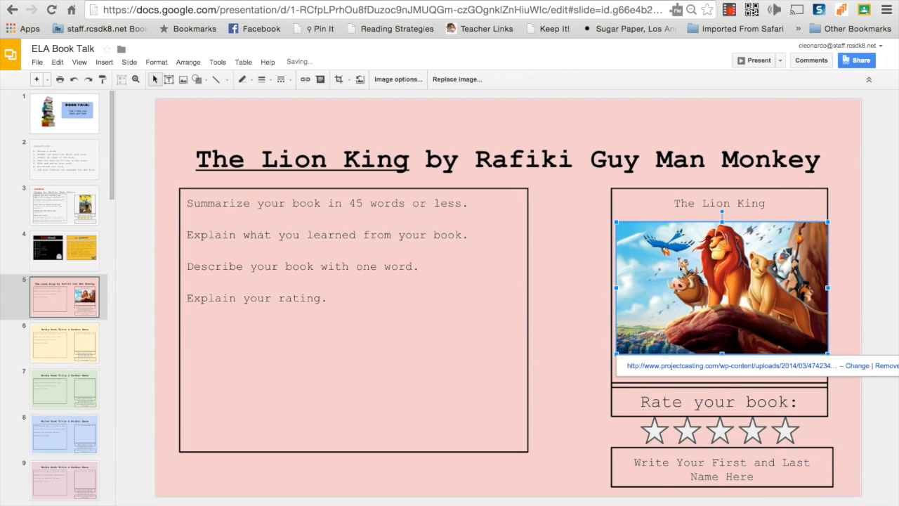
- Delete the "The Lion King" text from the book image box, keeping the picture in place
{"action": "left_click", "coordinate": [731, 203]}
{"action": "triple_click", "coordinate": [732, 203]}
{"action": "key", "text": "BackSpace"}
{"action": "left_click", "coordinate": [572, 310]}
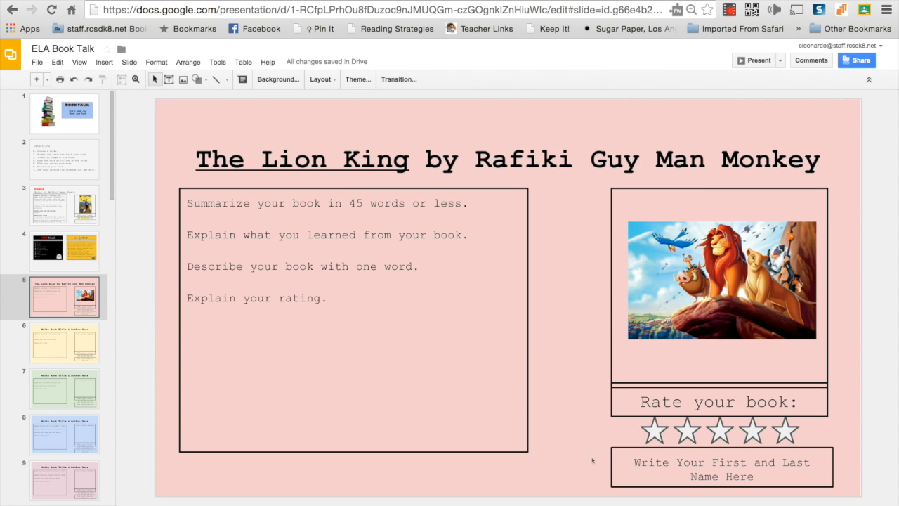
- Fill the first two stars of the book rating with orange
{"action": "left_click", "coordinate": [653, 437]}
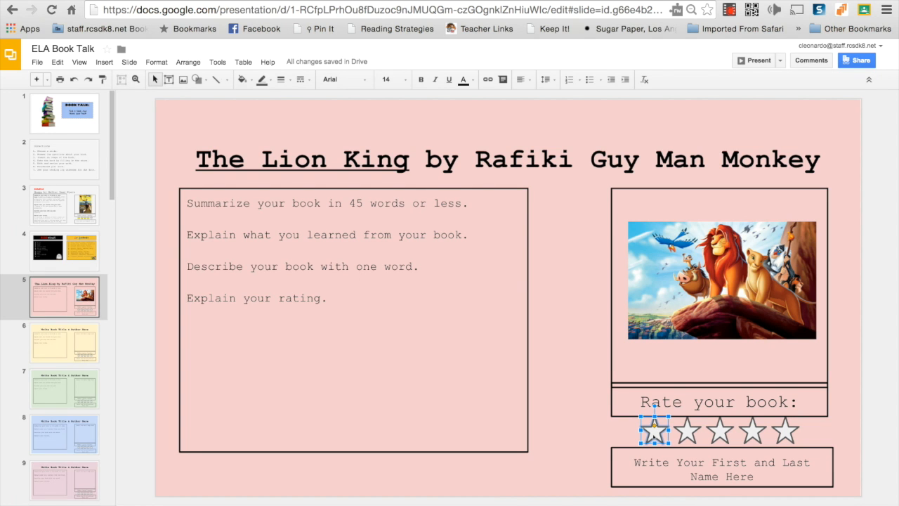
{"action": "left_click", "coordinate": [242, 80]}
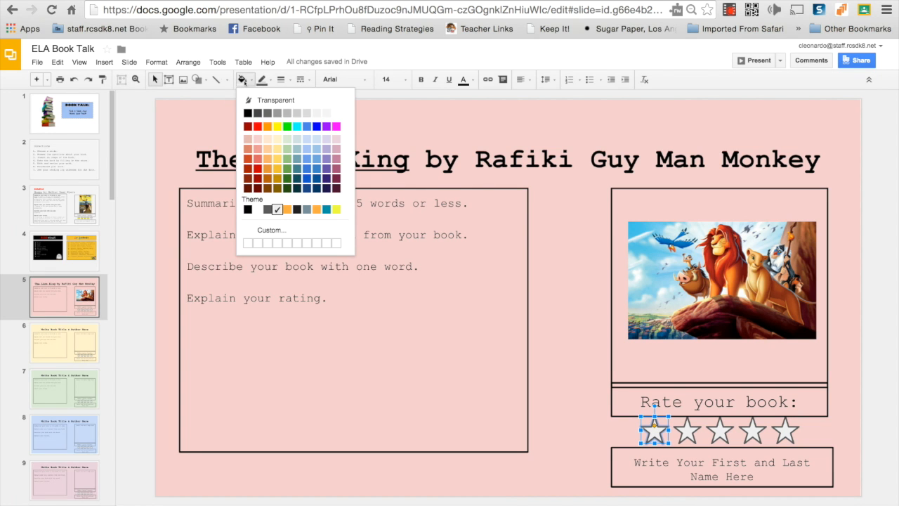
{"action": "left_click", "coordinate": [266, 127]}
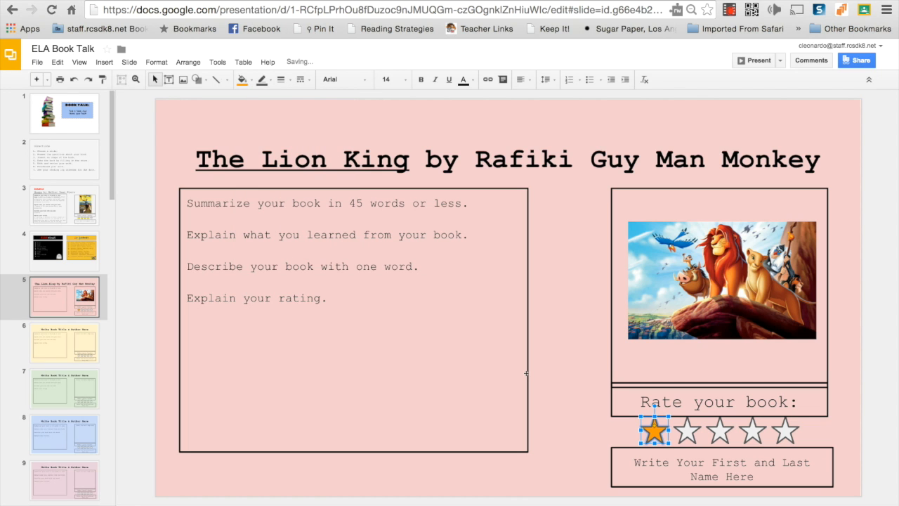
{"action": "left_click", "coordinate": [685, 432]}
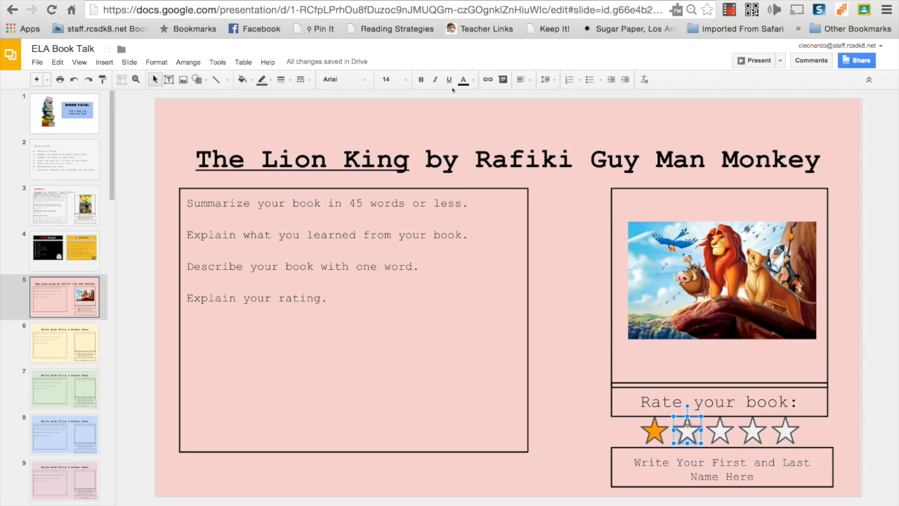
{"action": "left_click", "coordinate": [243, 79]}
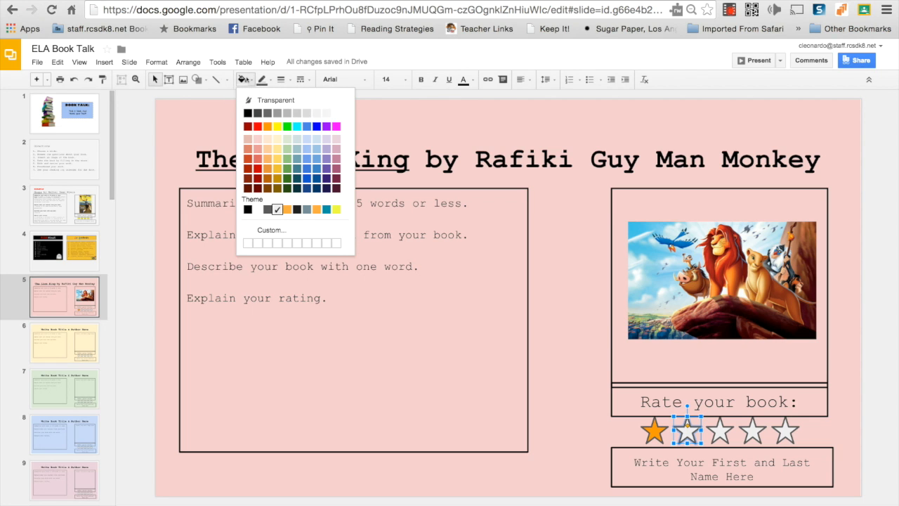
{"action": "left_click", "coordinate": [267, 127]}
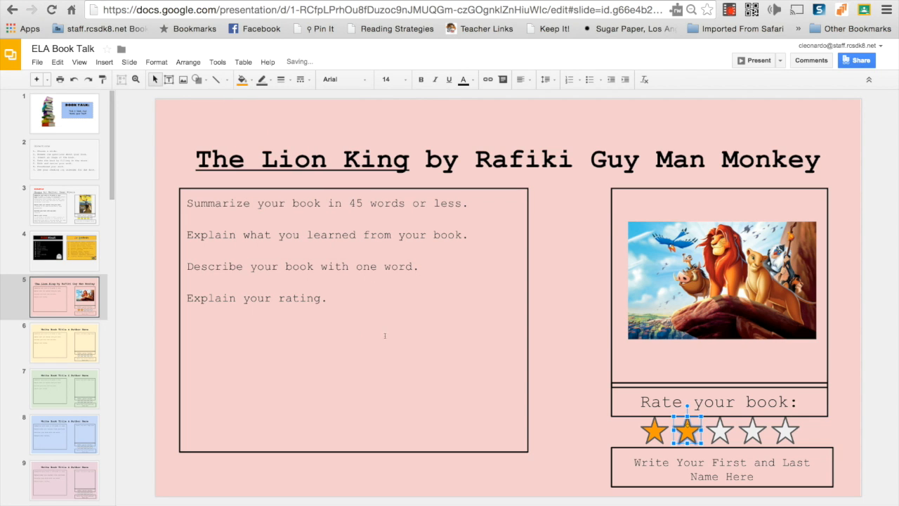
{"action": "left_click", "coordinate": [557, 430]}
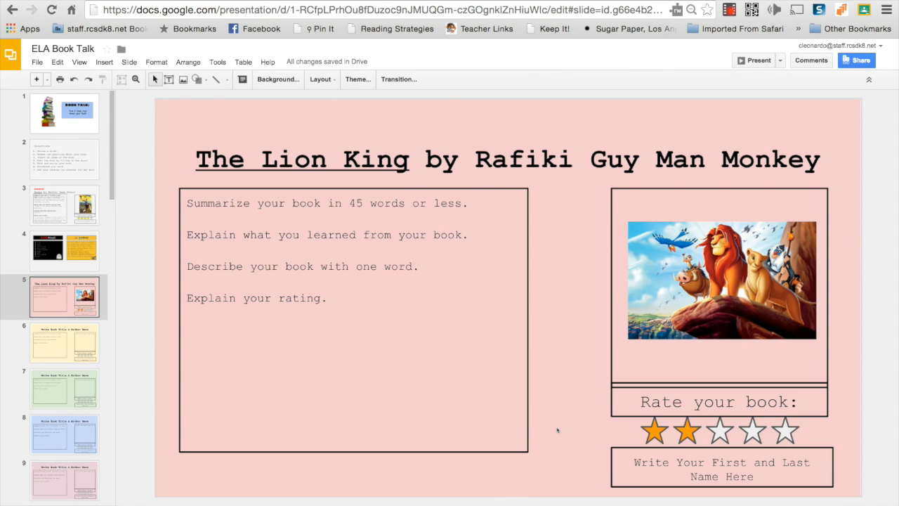
- Fill the remaining three rating stars with orange to complete the five-star rating
{"action": "left_click", "coordinate": [719, 426]}
{"action": "left_click", "coordinate": [242, 79]}
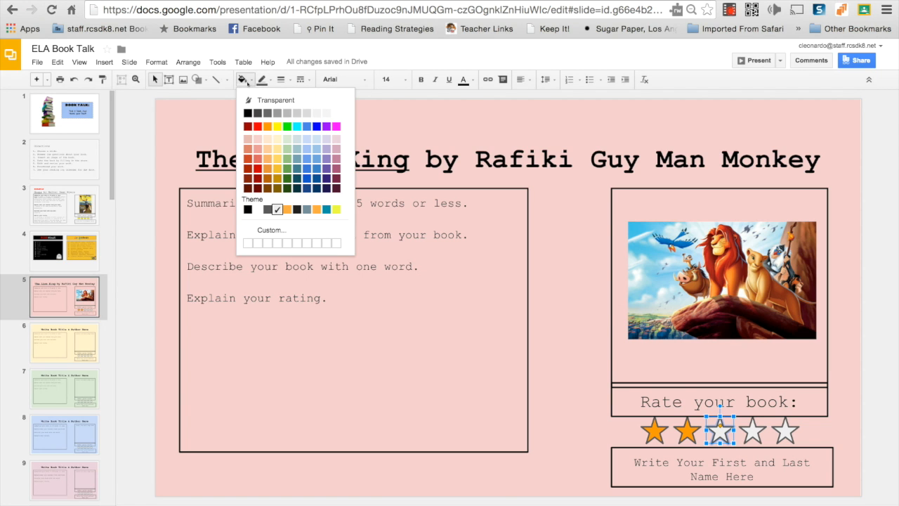
{"action": "left_click", "coordinate": [268, 118]}
{"action": "left_click", "coordinate": [753, 425]}
{"action": "left_click", "coordinate": [268, 127]}
{"action": "key", "text": "Tab"}
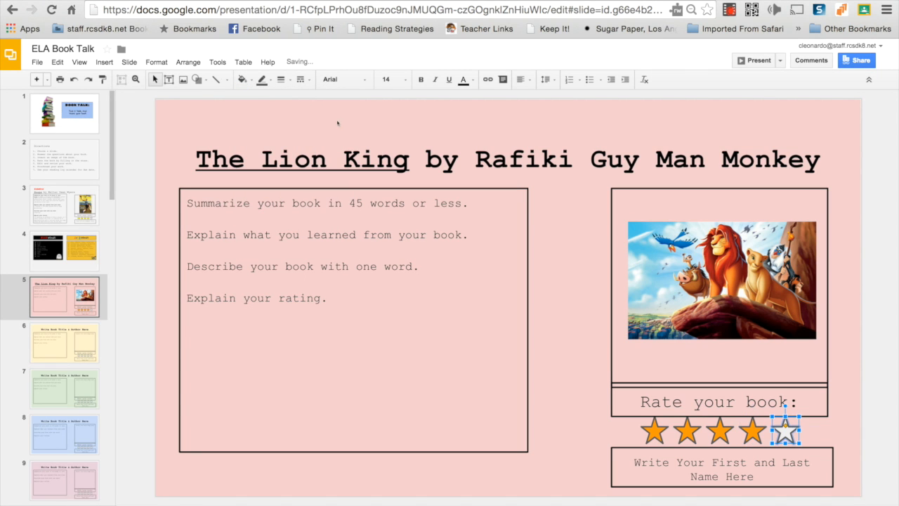
{"action": "left_click", "coordinate": [243, 80]}
{"action": "left_click", "coordinate": [268, 126]}
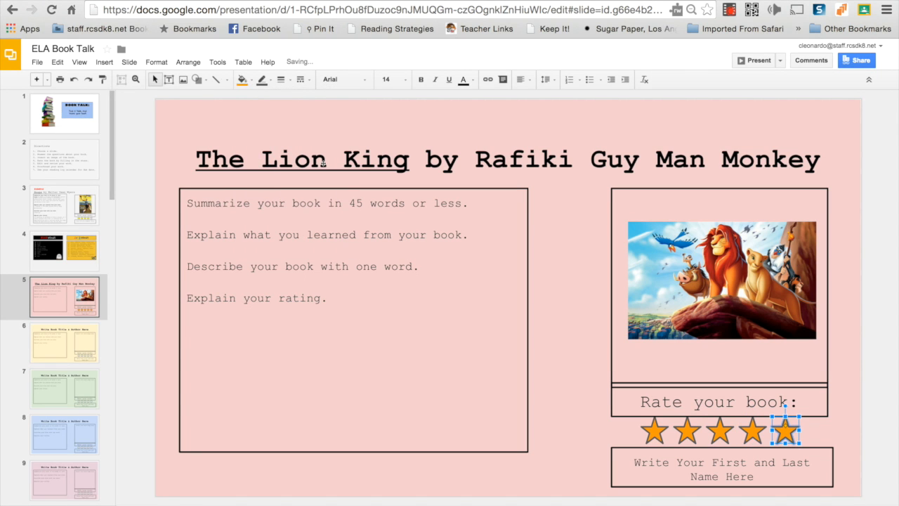
{"action": "left_click", "coordinate": [576, 438]}
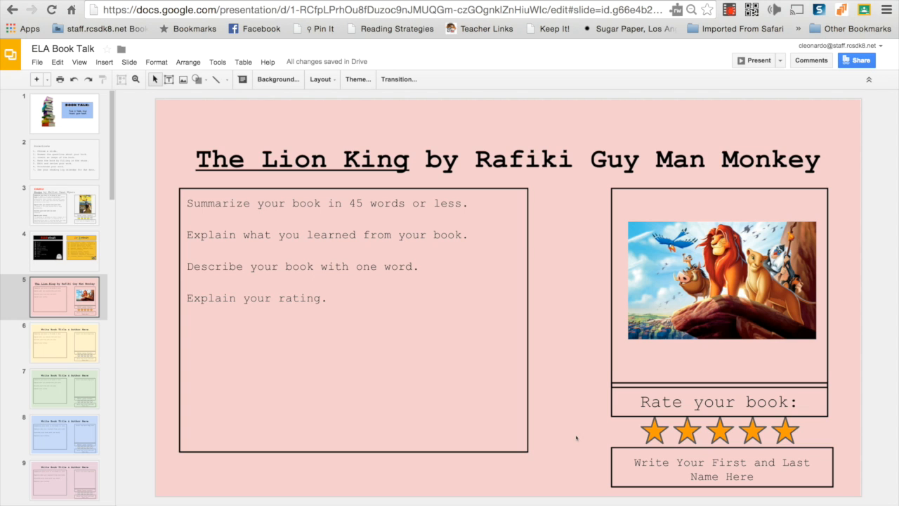
- Replace the first and last name placeholder below the stars with "Book Talk by: Walt Disney"
{"action": "triple_click", "coordinate": [723, 470]}
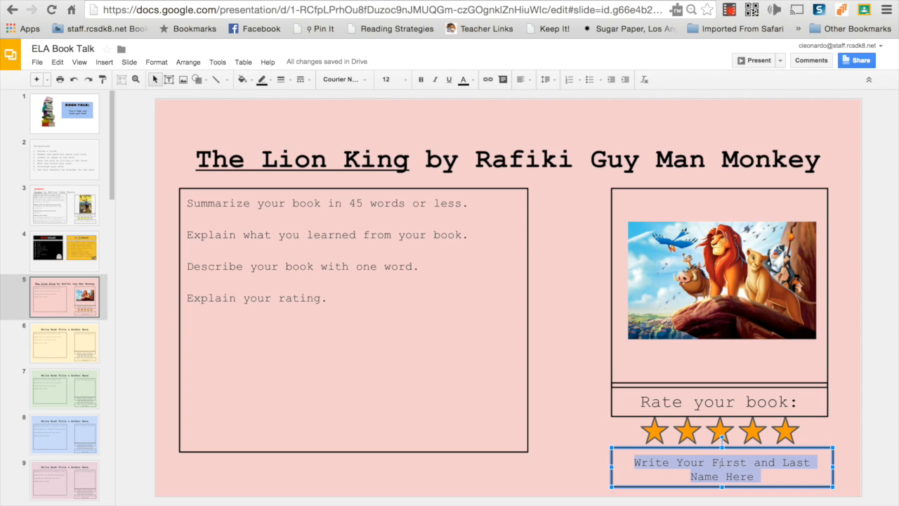
{"action": "left_click", "coordinate": [589, 455]}
{"action": "triple_click", "coordinate": [720, 469]}
{"action": "key", "text": "BackSpace"}
{"action": "type", "text": "Book Ta"}
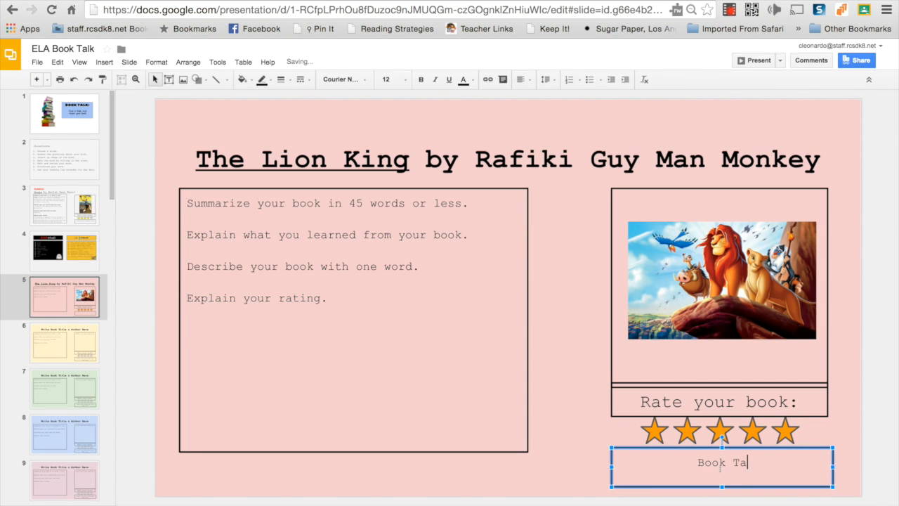
{"action": "type", "text": "lk by"}
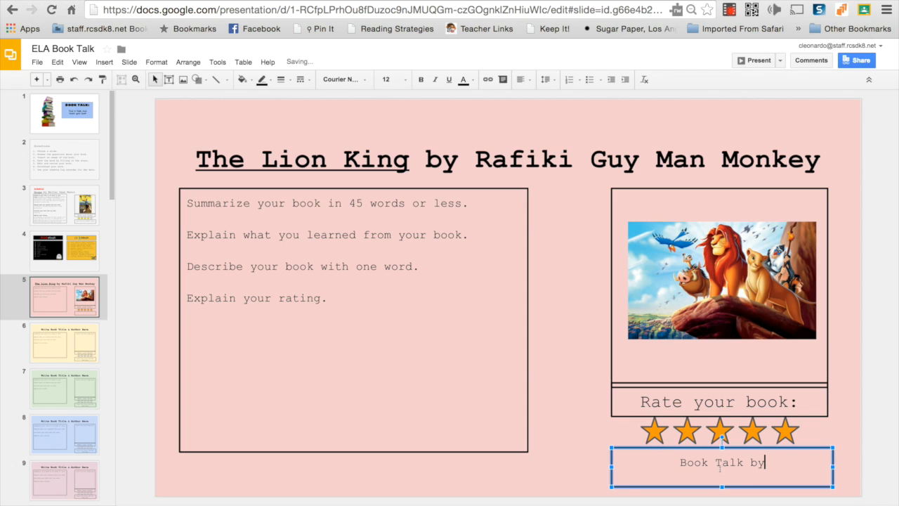
{"action": "type", "text": ": "}
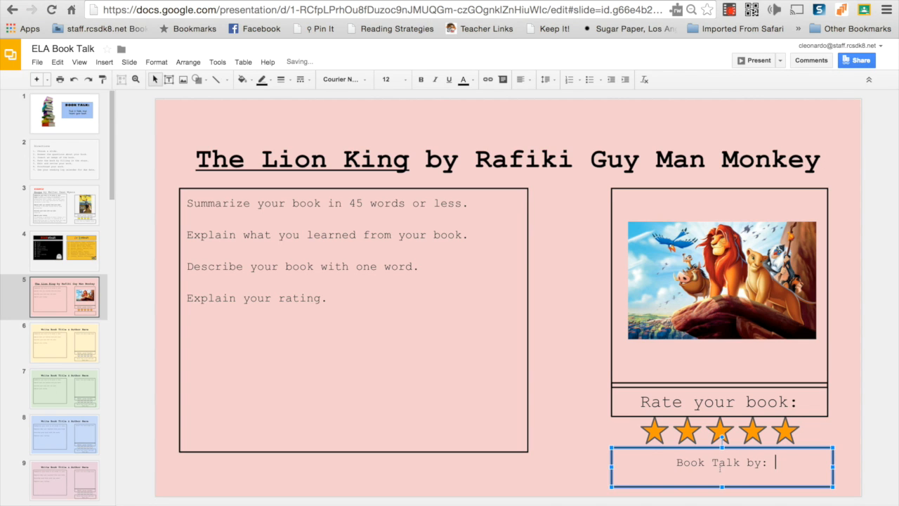
{"action": "type", "text": "Walt "}
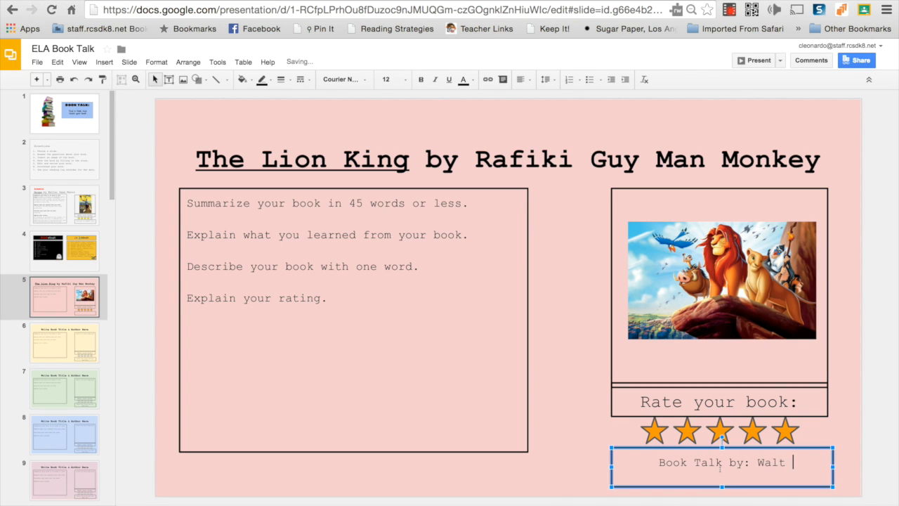
{"action": "type", "text": "Disney"}
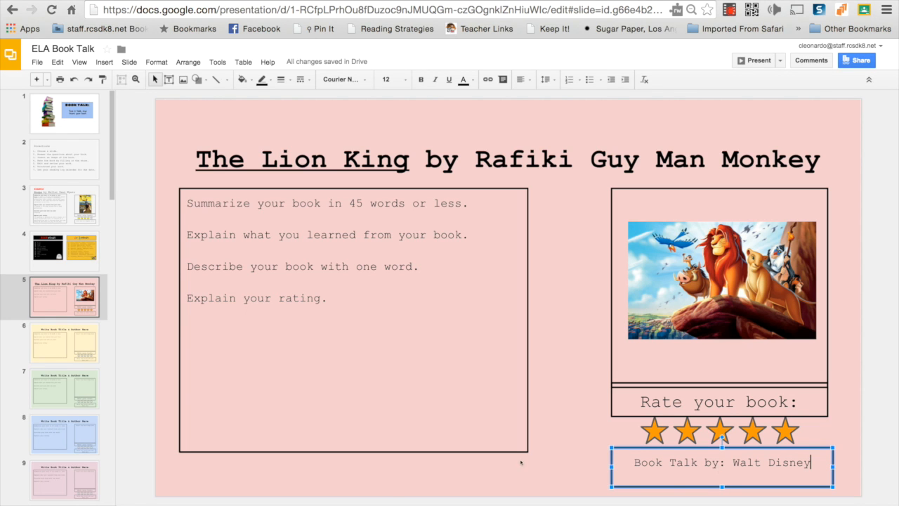
- Browse the blank template slides after The Lion King slide and open the yellow slide 6
{"action": "scroll", "coordinate": [67, 331], "scroll_direction": "down", "scroll_amount": 5}
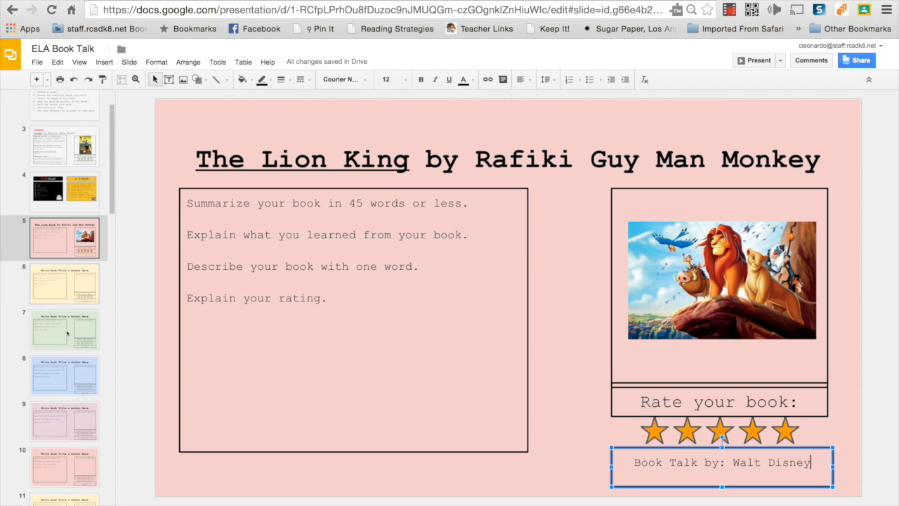
{"action": "scroll", "coordinate": [68, 331], "scroll_direction": "down", "scroll_amount": 8}
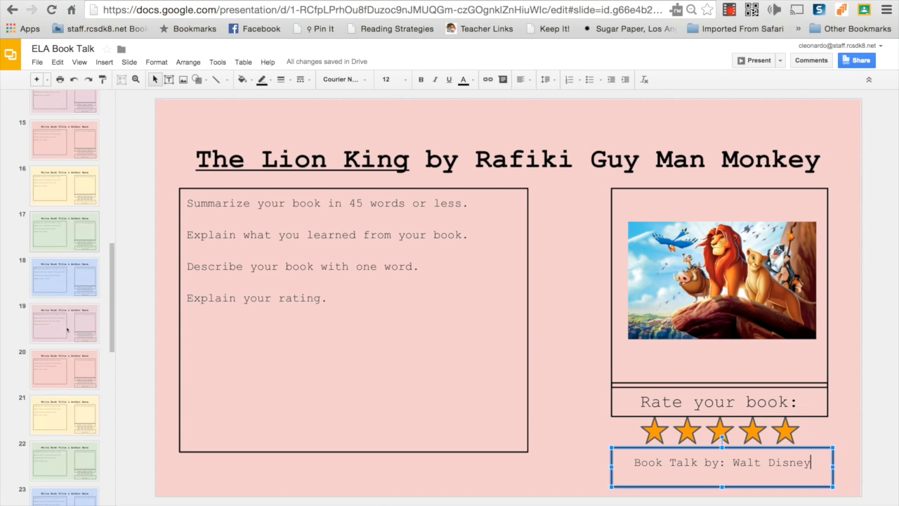
{"action": "scroll", "coordinate": [68, 329], "scroll_direction": "up", "scroll_amount": 10}
{"action": "left_click", "coordinate": [64, 180]}
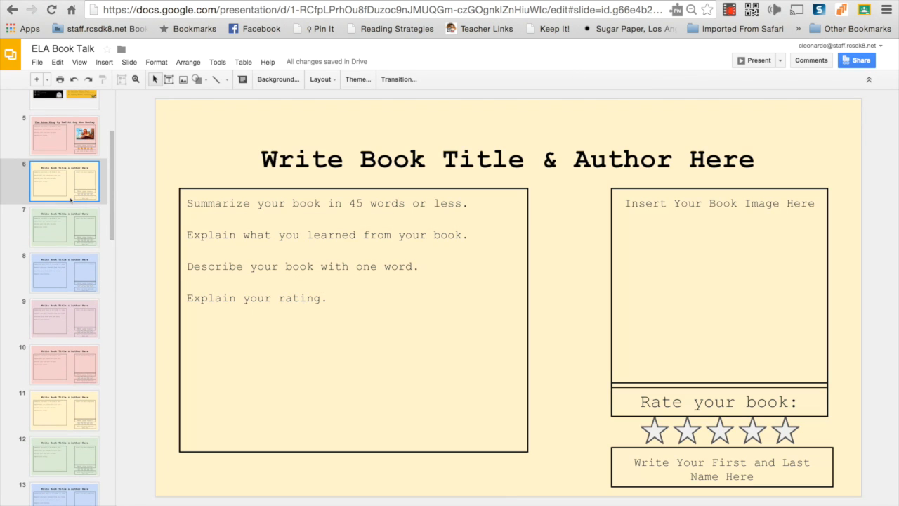
{"action": "left_click", "coordinate": [103, 61]}
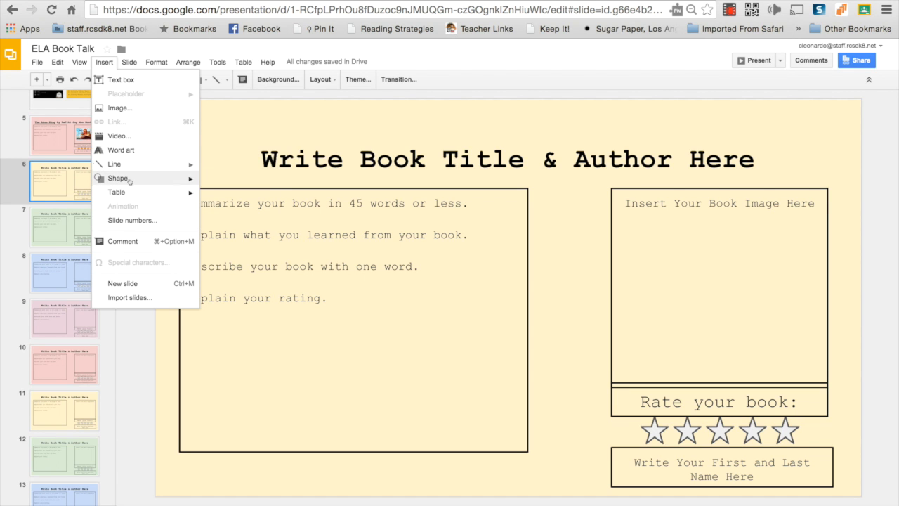
{"action": "left_click", "coordinate": [119, 241]}
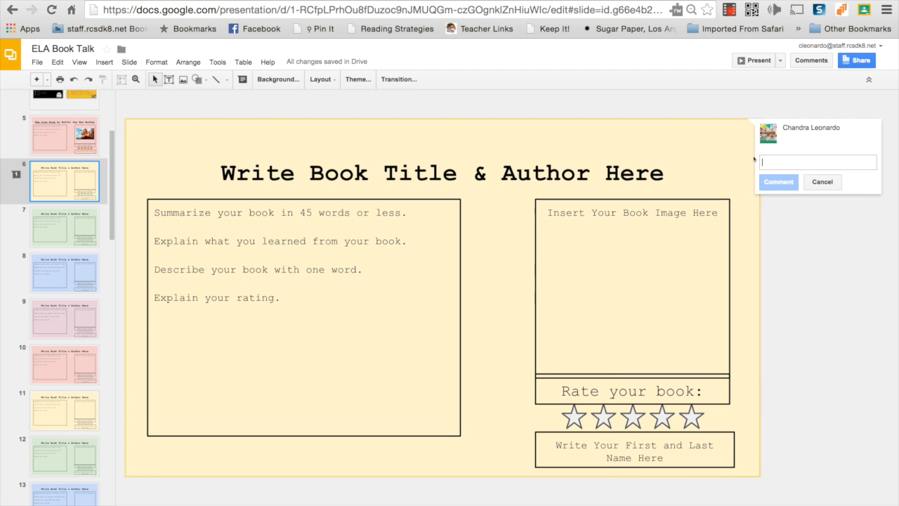
{"action": "left_click", "coordinate": [822, 182]}
- Look through the rest of the slide deck and return to The Lion King slide
{"action": "scroll", "coordinate": [57, 324], "scroll_direction": "down", "scroll_amount": 15}
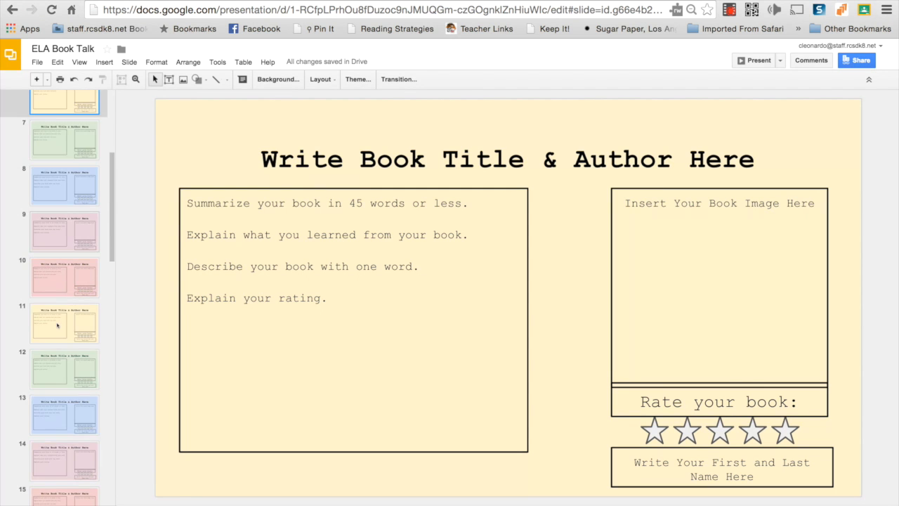
{"action": "scroll", "coordinate": [57, 325], "scroll_direction": "down", "scroll_amount": 1}
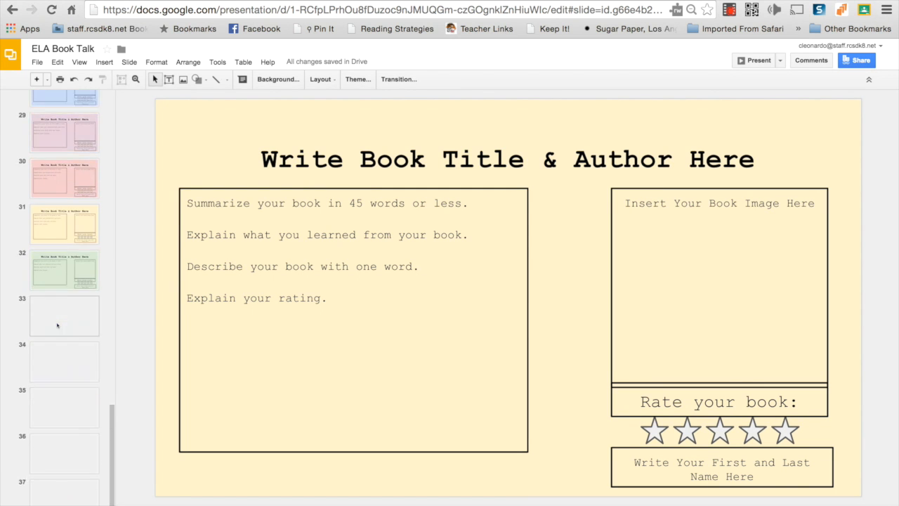
{"action": "scroll", "coordinate": [57, 325], "scroll_direction": "up", "scroll_amount": 2}
{"action": "scroll", "coordinate": [57, 325], "scroll_direction": "up", "scroll_amount": 17}
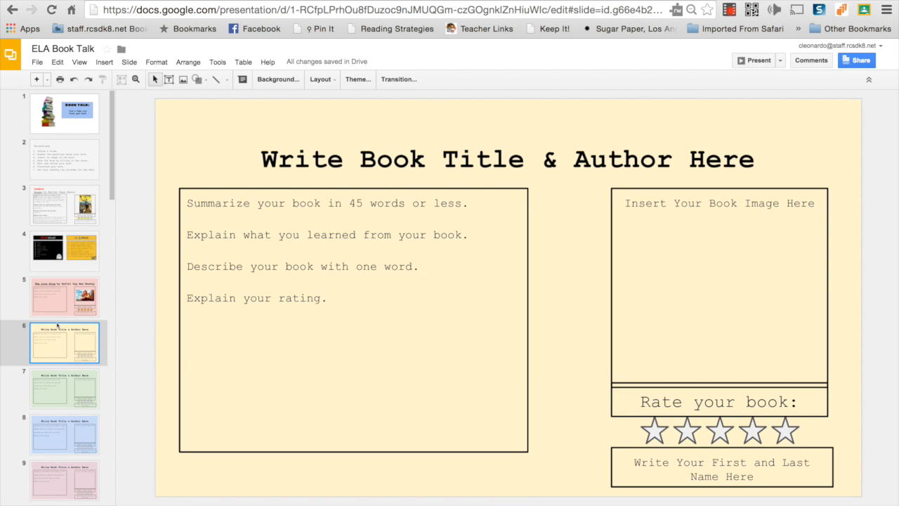
{"action": "left_click", "coordinate": [67, 296]}
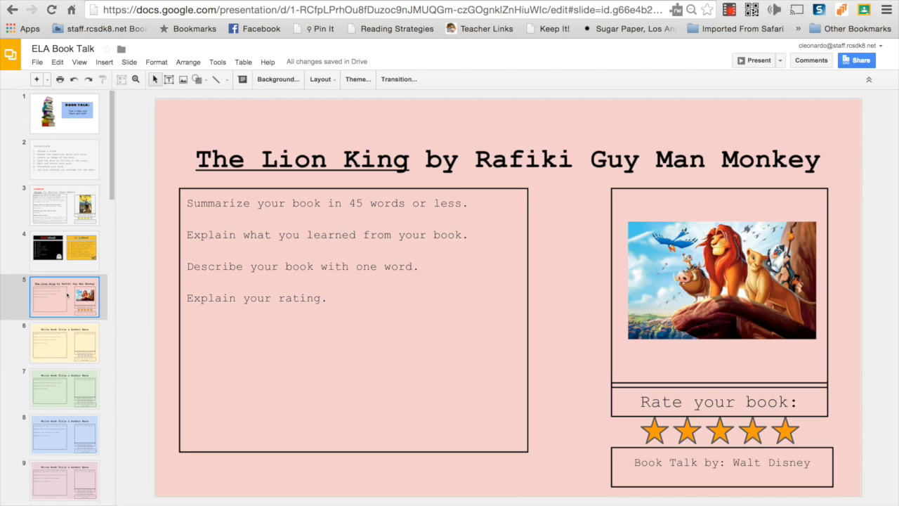